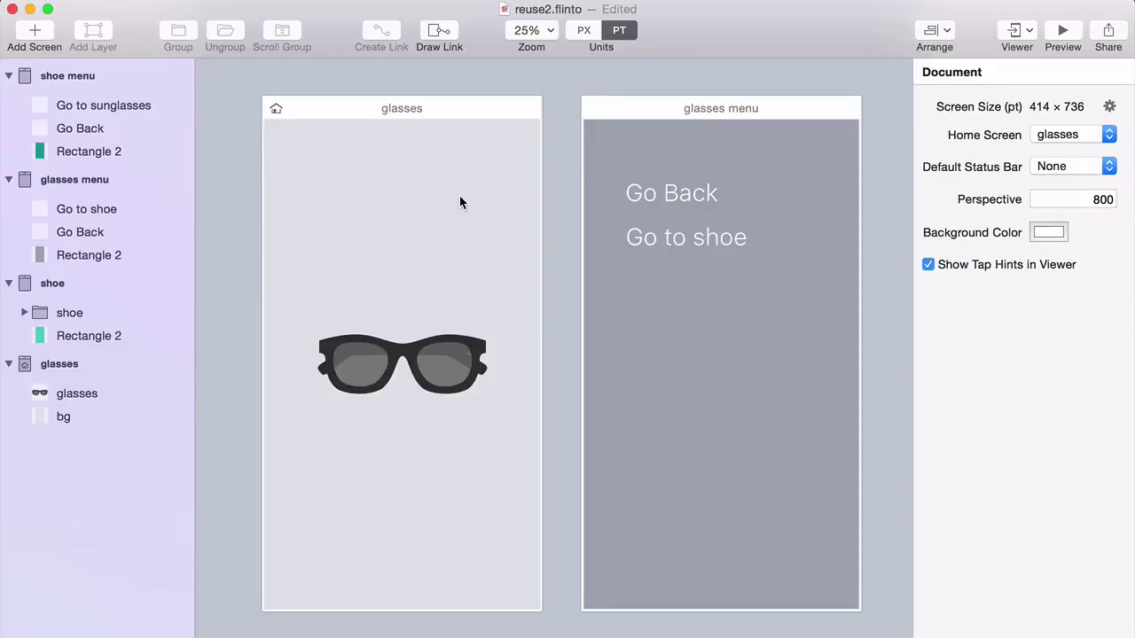
Draw a tap hotspot over the glasses image linked to the glasses menu screen
scroll(568, 210, up, 1)
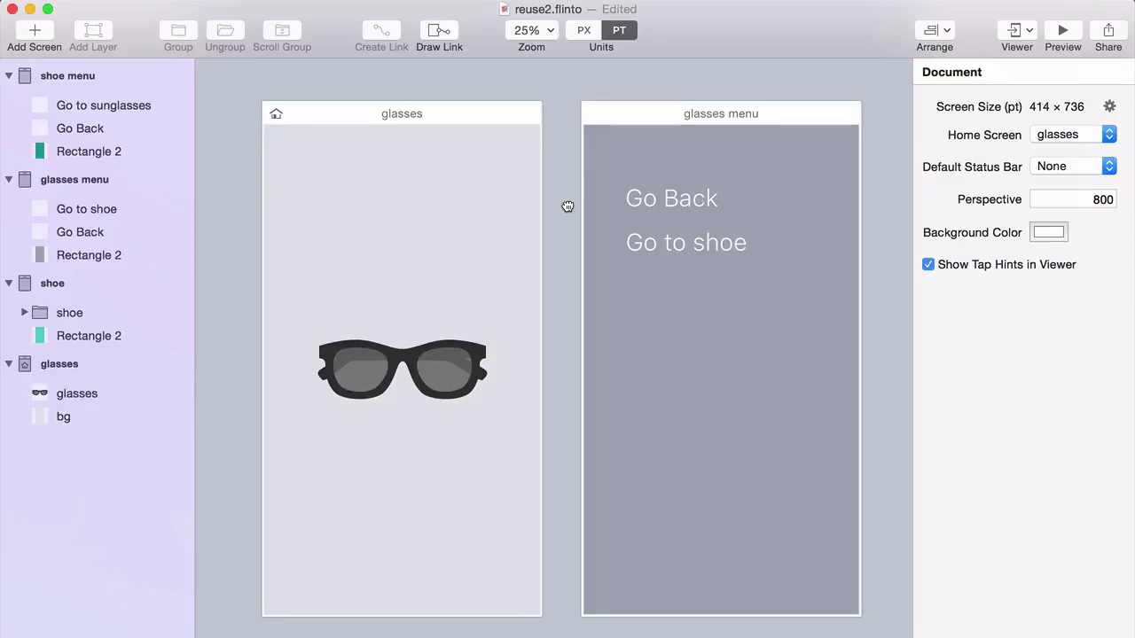
mouse_move(290, 307)
mouse_down()
mouse_move(523, 427)
mouse_move(546, 375)
mouse_move(684, 341)
mouse_up()
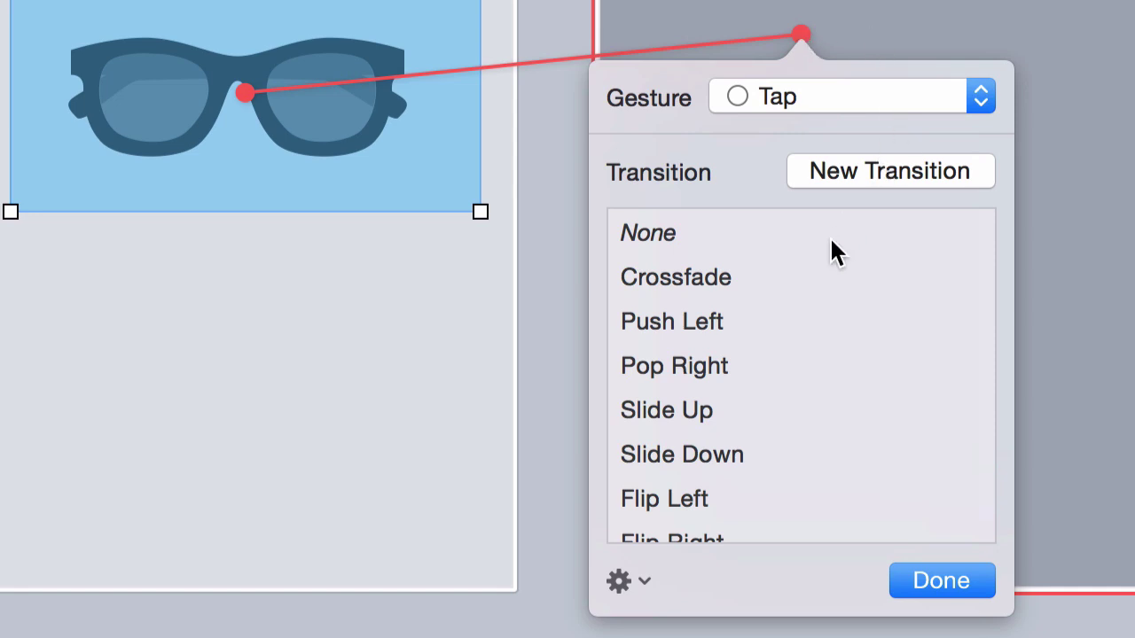
Create a new custom transition named 'my fun transition'
click(858, 169)
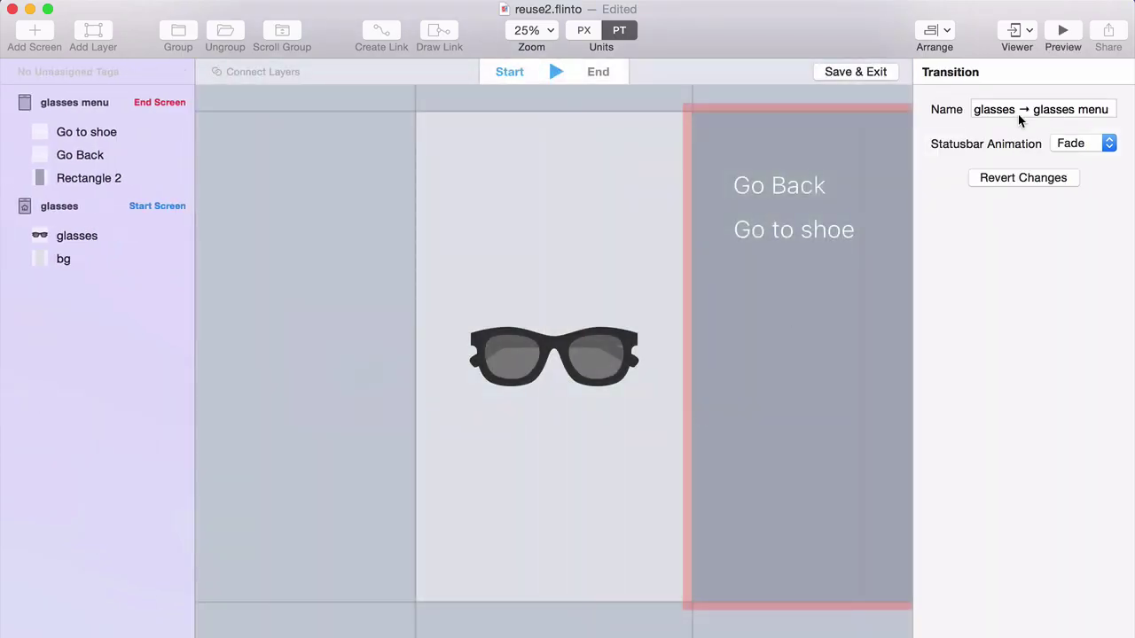
triple_click(1018, 110)
text(my fu)
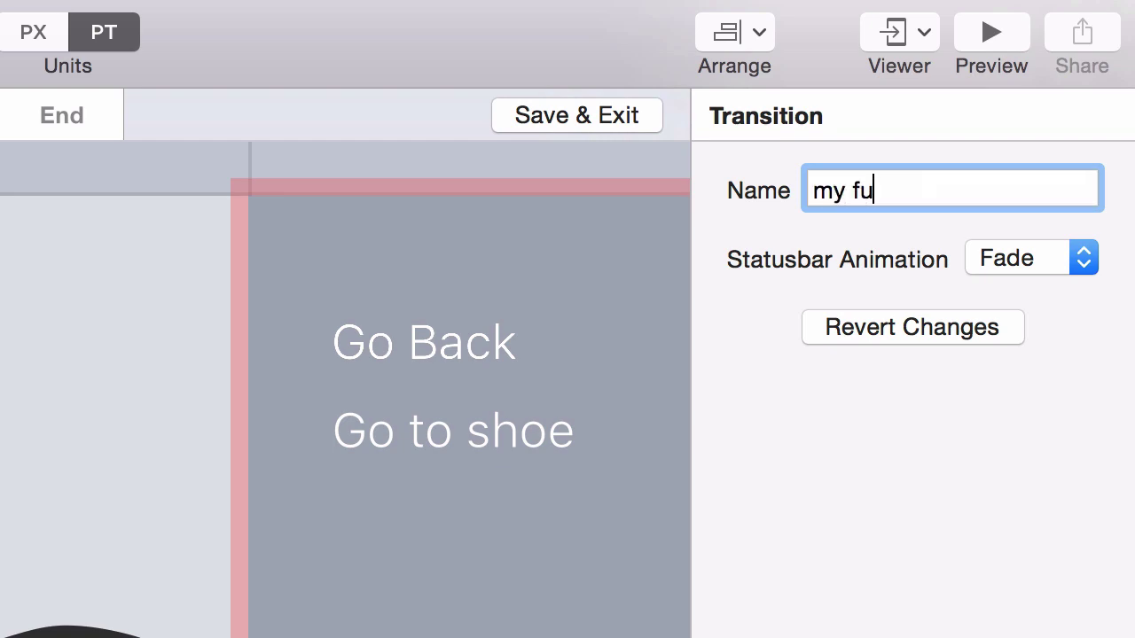
text(n transition)
Give the Go Back layer Classic timing and a starting opacity of 0%
click(443, 336)
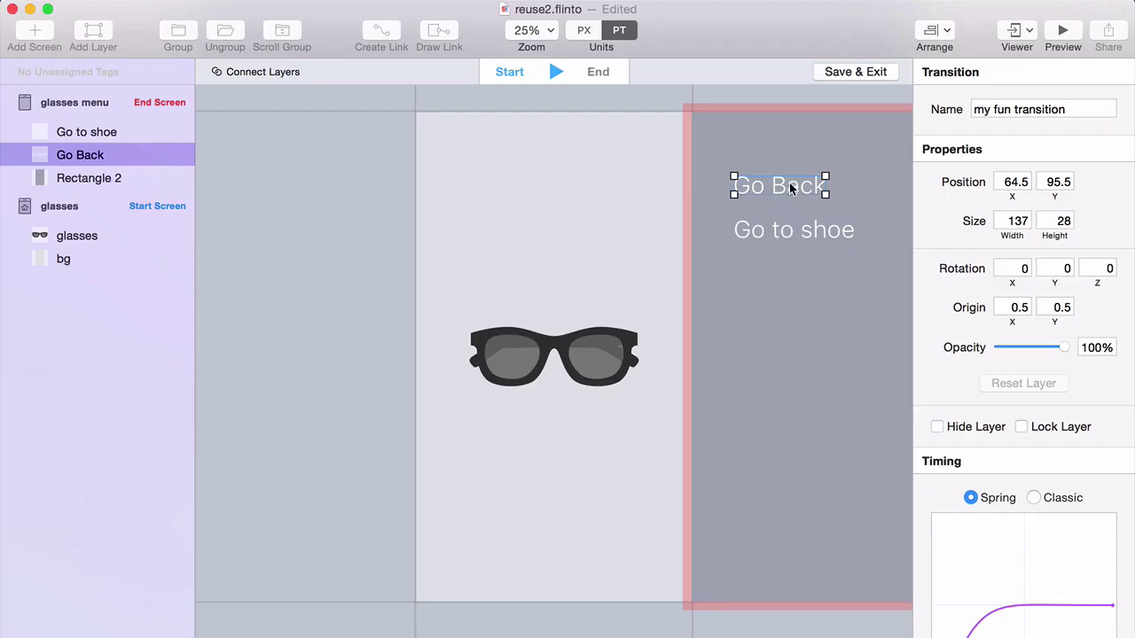
scroll(957, 284, down, 5)
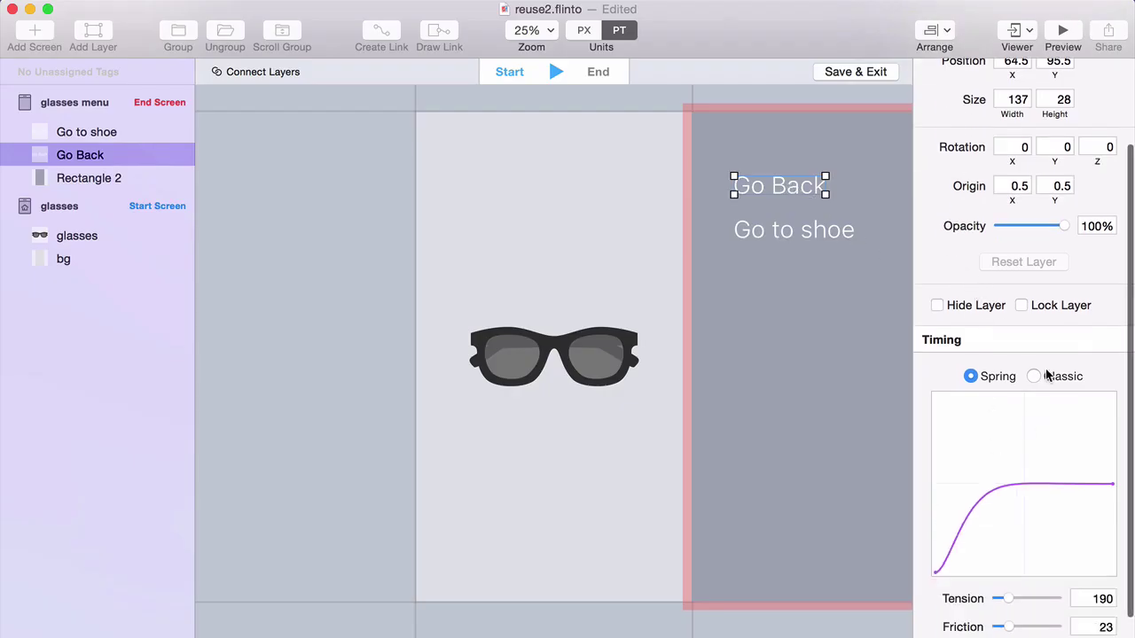
click(1037, 376)
scroll(1007, 612, down, 2)
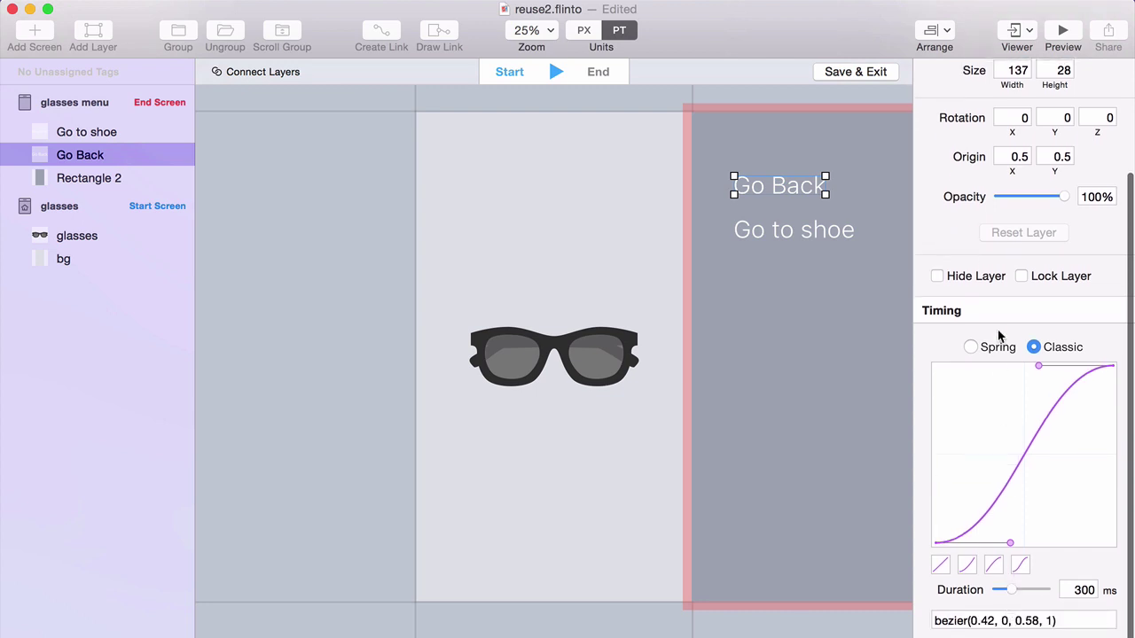
drag(1008, 205, 934, 190)
In the End state, set the glasses layer's Z rotation to 360 and replay the preview
click(752, 92)
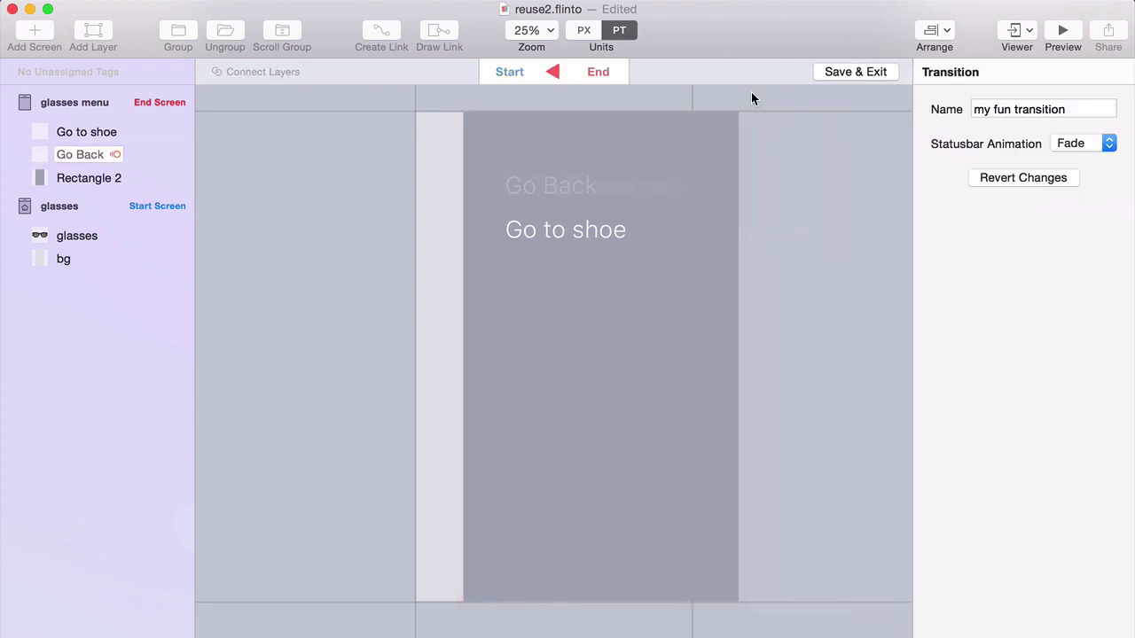
click(526, 348)
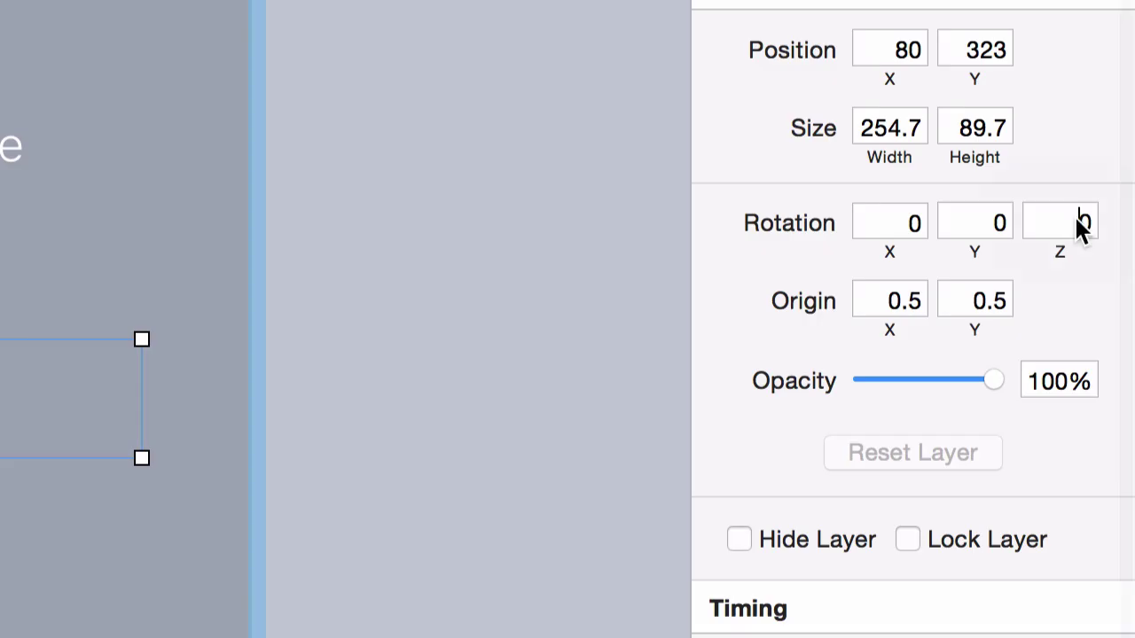
double_click(1107, 268)
text(3)
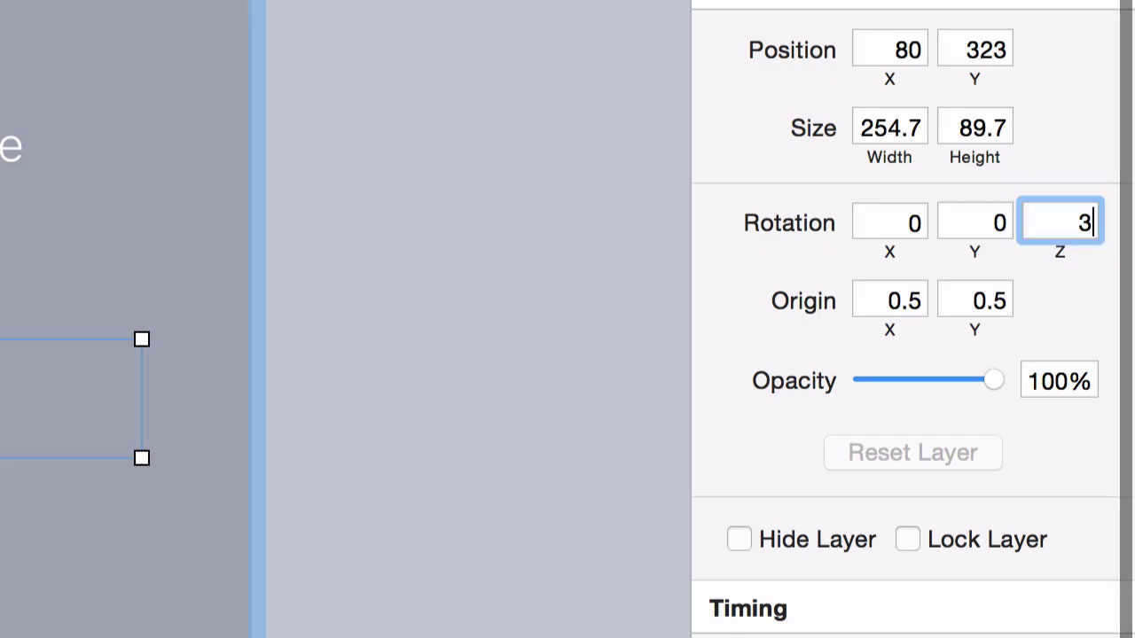
text(60)
key(Tab)
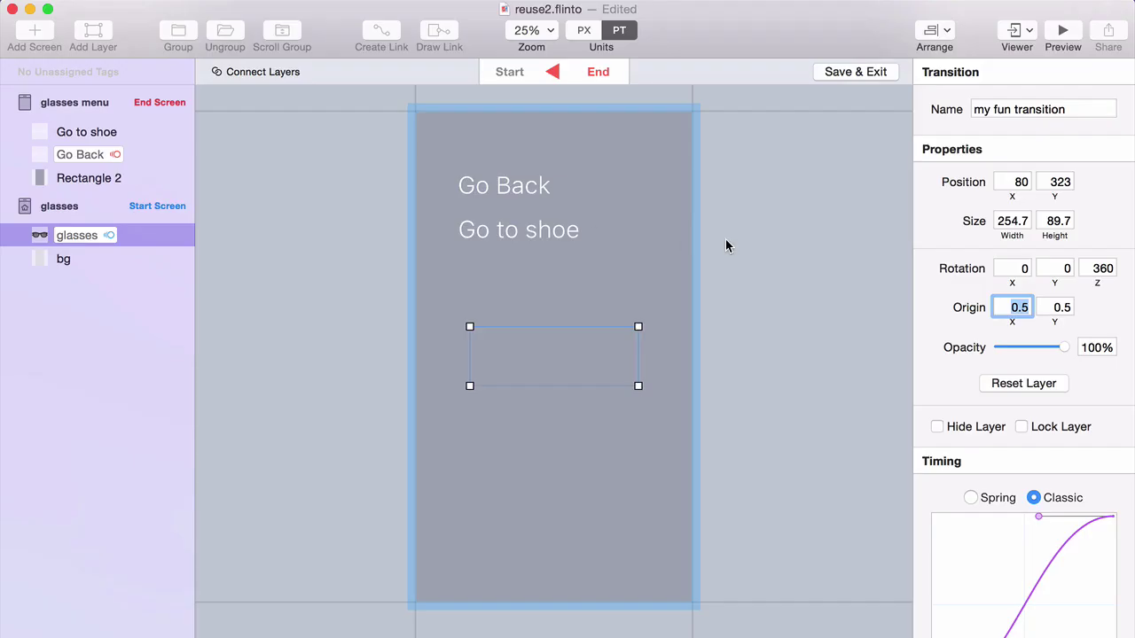
click(745, 245)
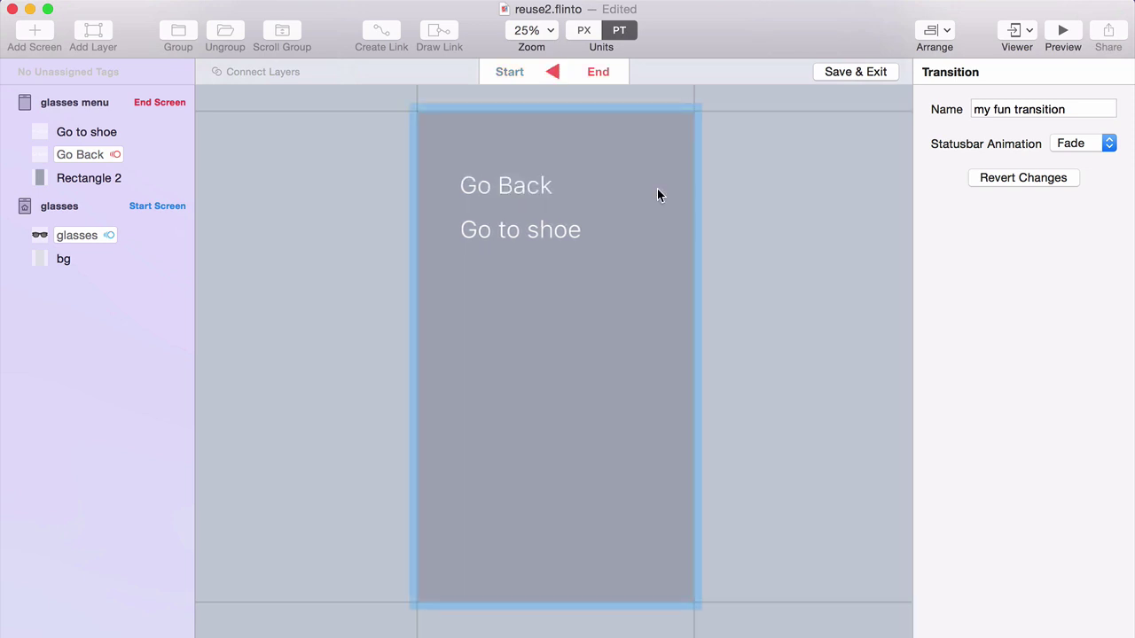
Set Rectangle 2's starting opacity to 0% in the Start state and preview it
click(783, 349)
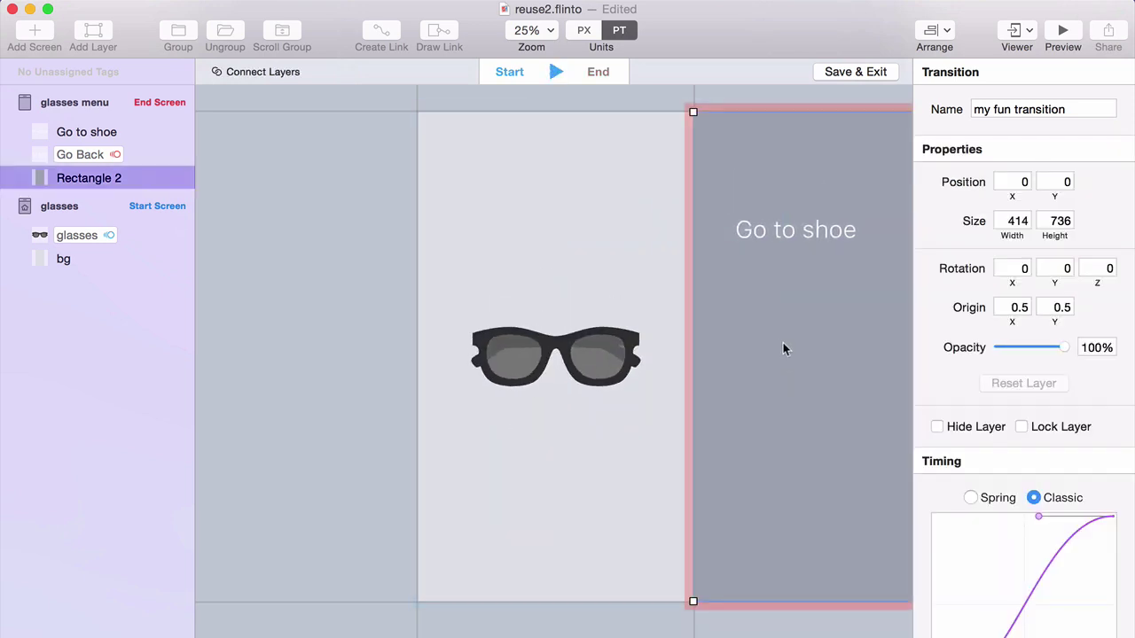
drag(1063, 351, 937, 348)
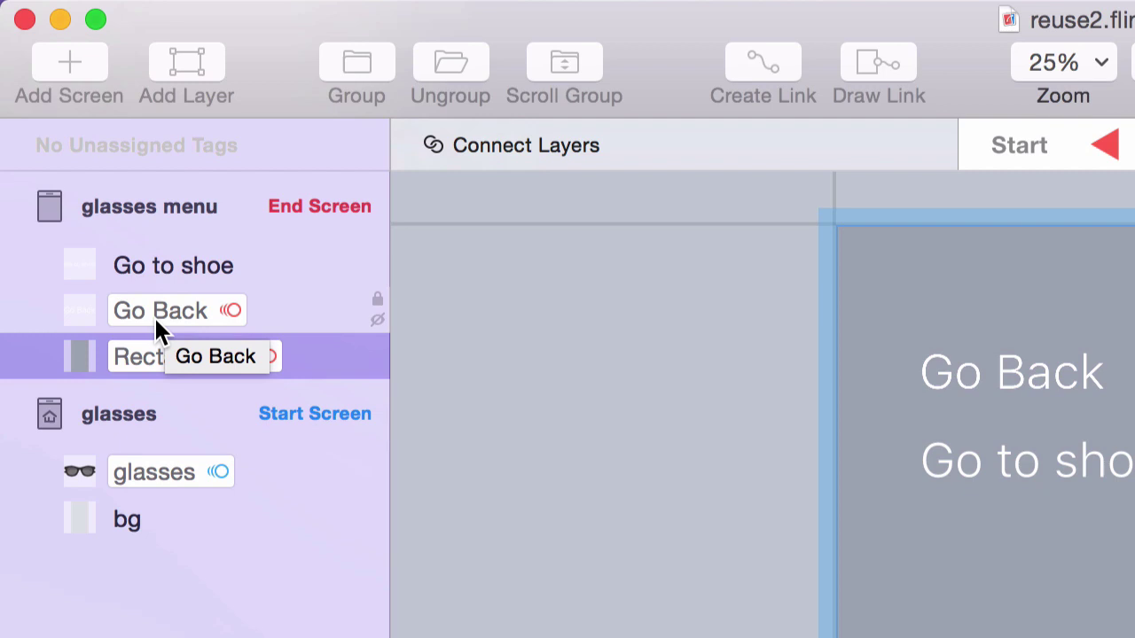
drag(177, 323, 202, 359)
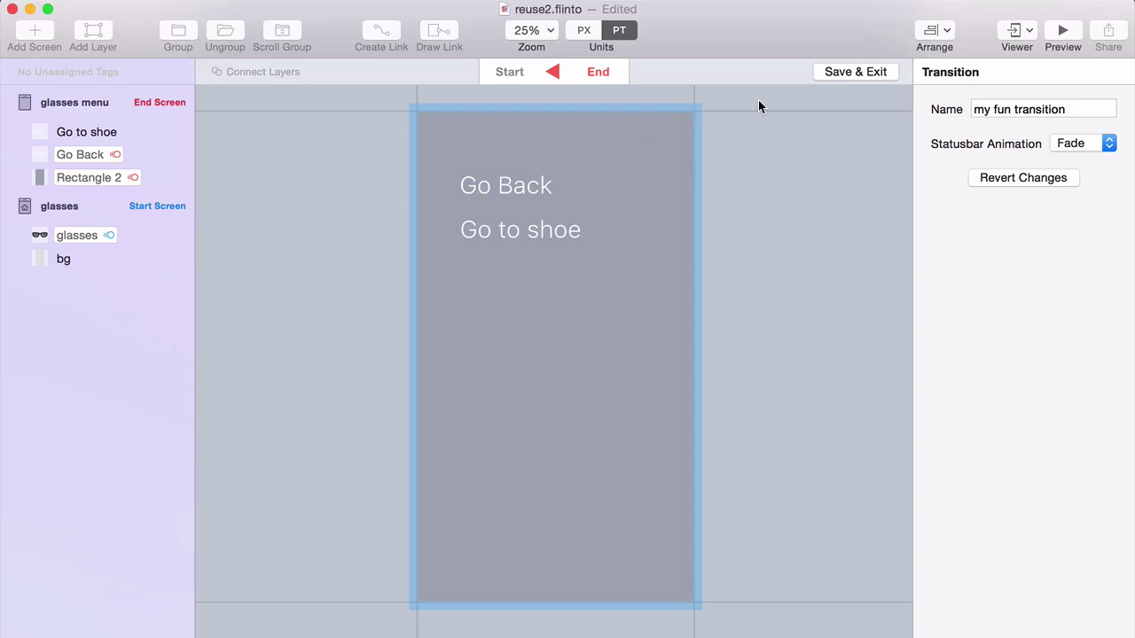
Save the transition and link the glasses menu's Go Back text to the previous screen
click(852, 72)
drag(608, 188, 738, 238)
drag(679, 213, 591, 127)
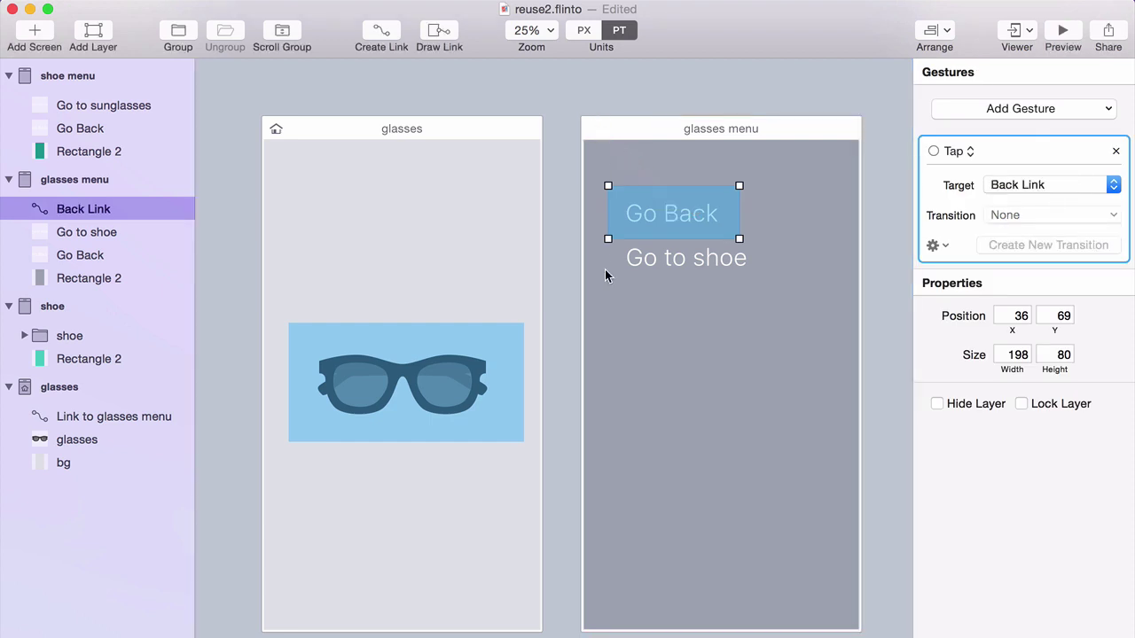
click(602, 281)
Link the Go to shoe text to the shoe screen
drag(603, 281, 767, 239)
drag(685, 257, 461, 271)
scroll(562, 302, down, 10)
scroll(560, 299, up, 4)
click(502, 252)
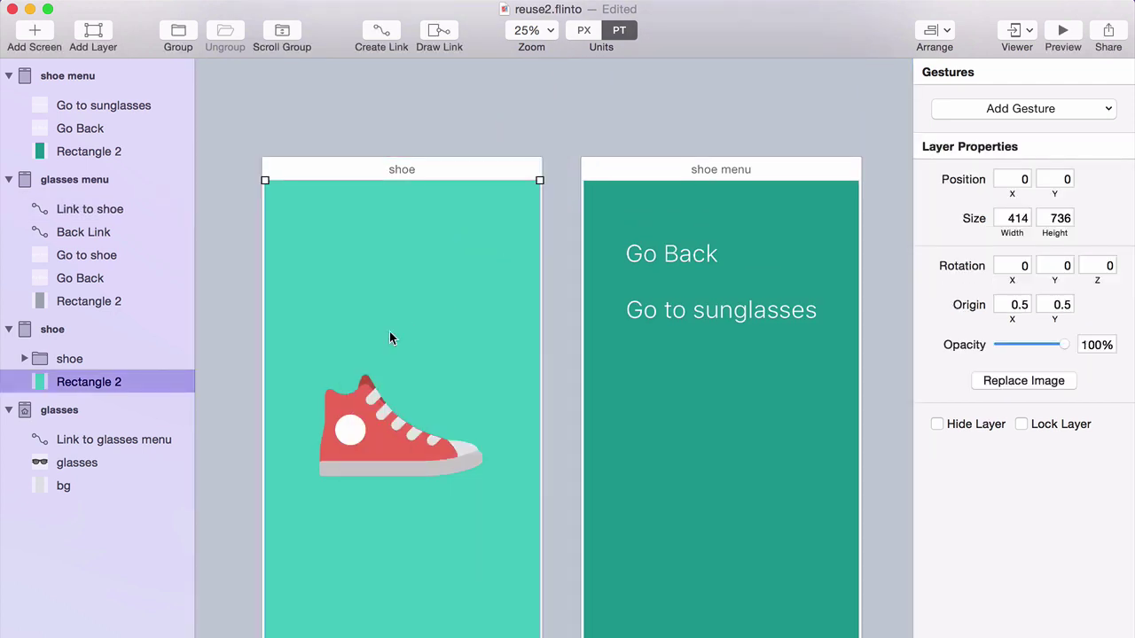
Link a hotspot over the shoe image to the shoe menu screen
scroll(389, 336, down, 2)
drag(267, 312, 504, 456)
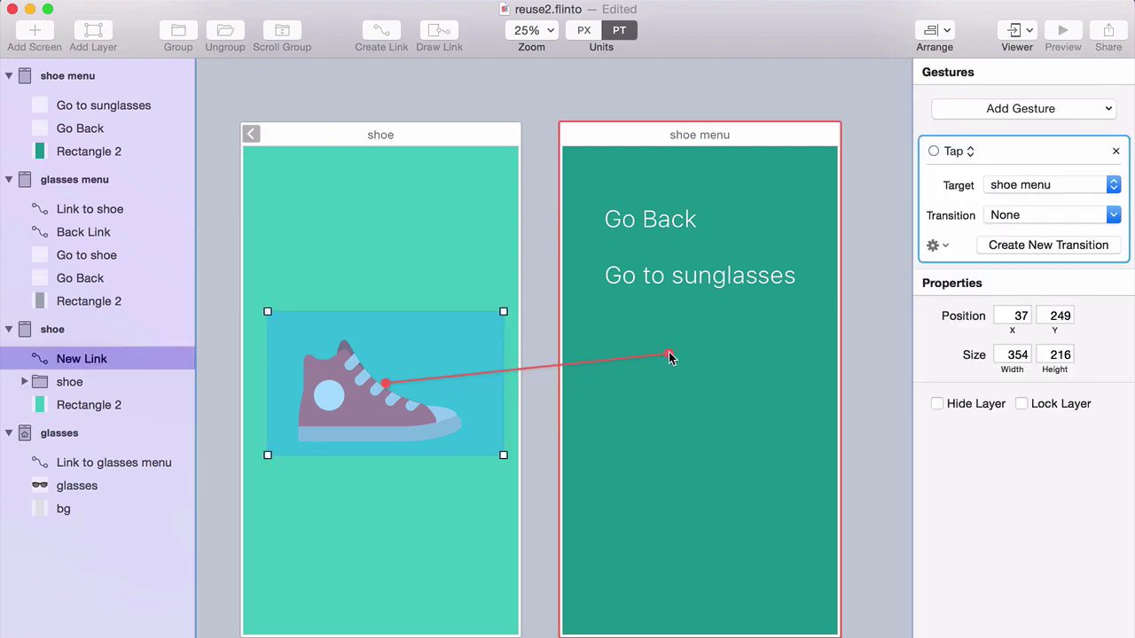
drag(669, 357, 670, 358)
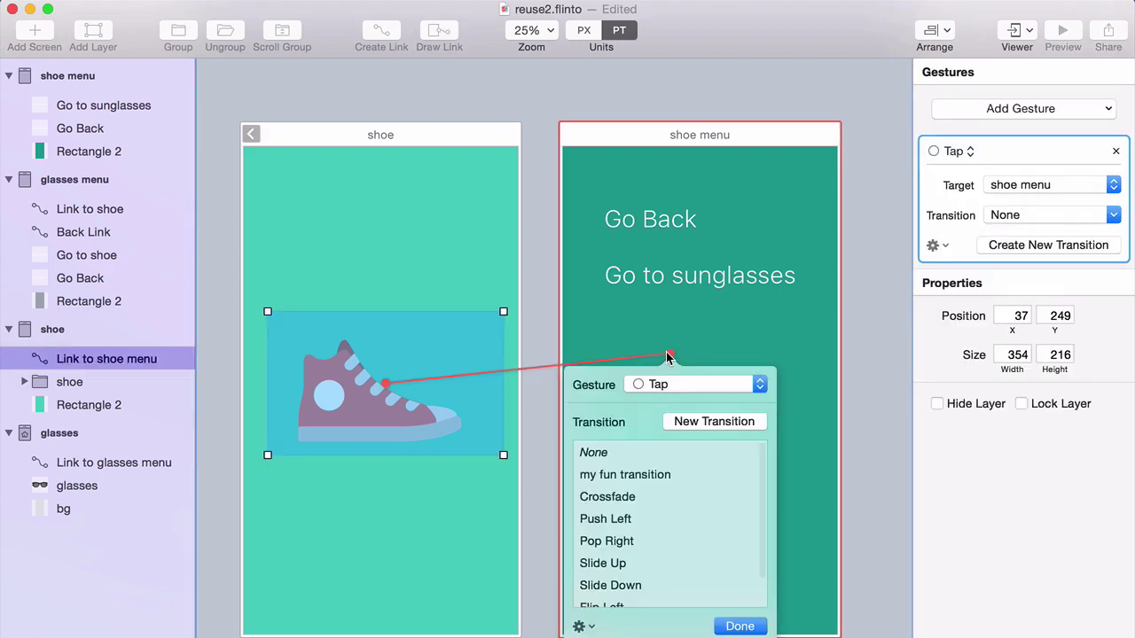
Assign 'my fun transition' to the shoe-to-shoe-menu link and open it in the editor
click(728, 275)
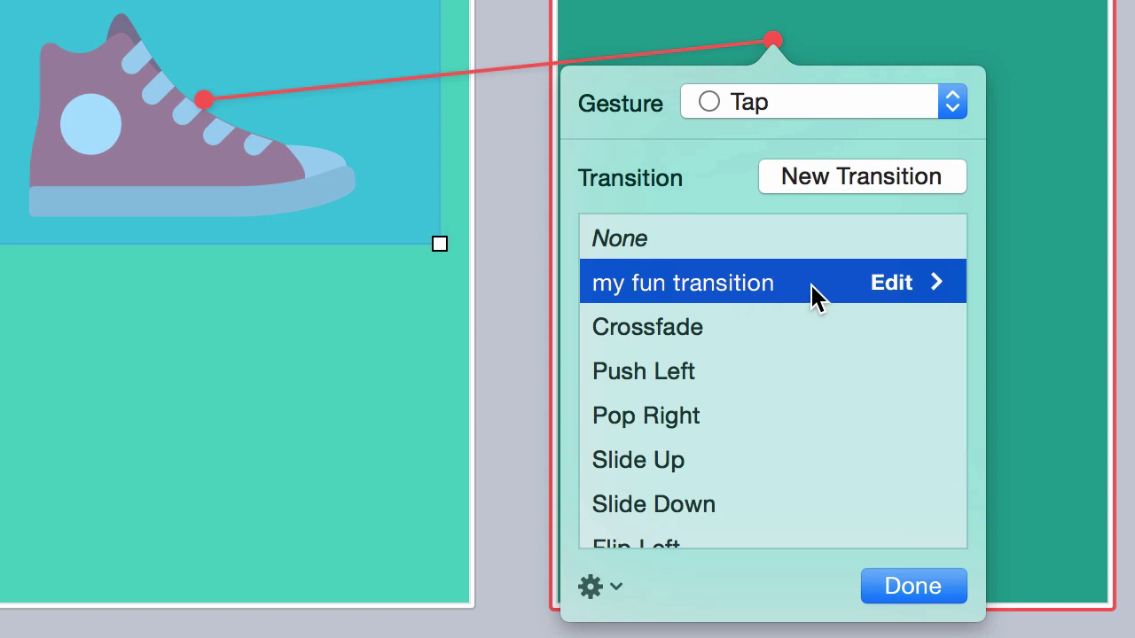
click(889, 284)
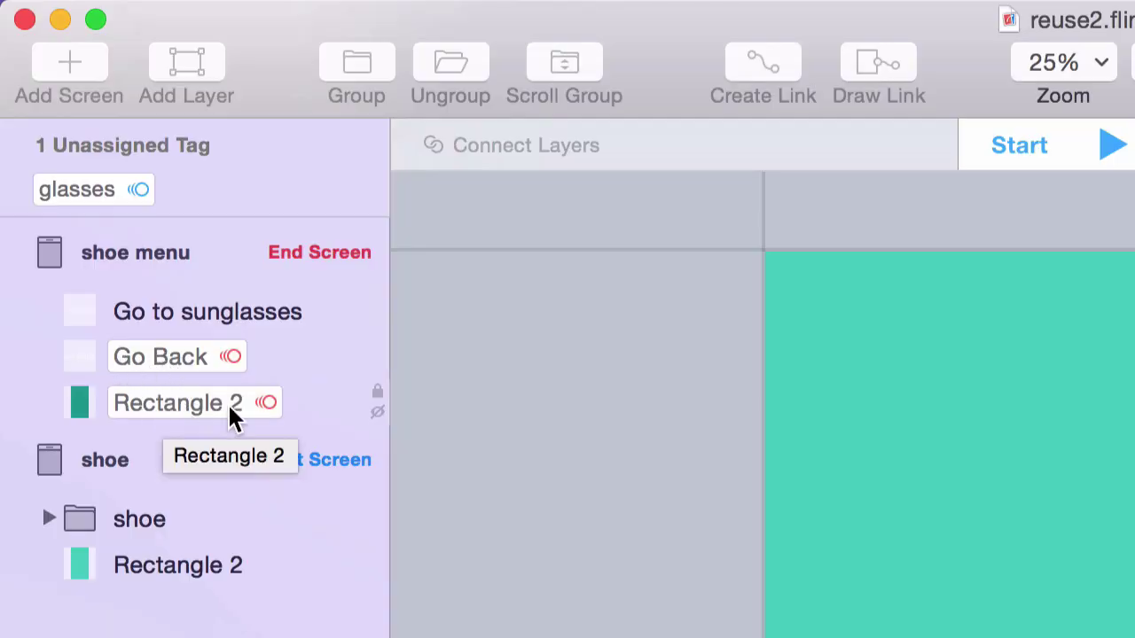
mouse_move(158, 417)
mouse_down()
mouse_move(185, 385)
mouse_move(156, 413)
mouse_up()
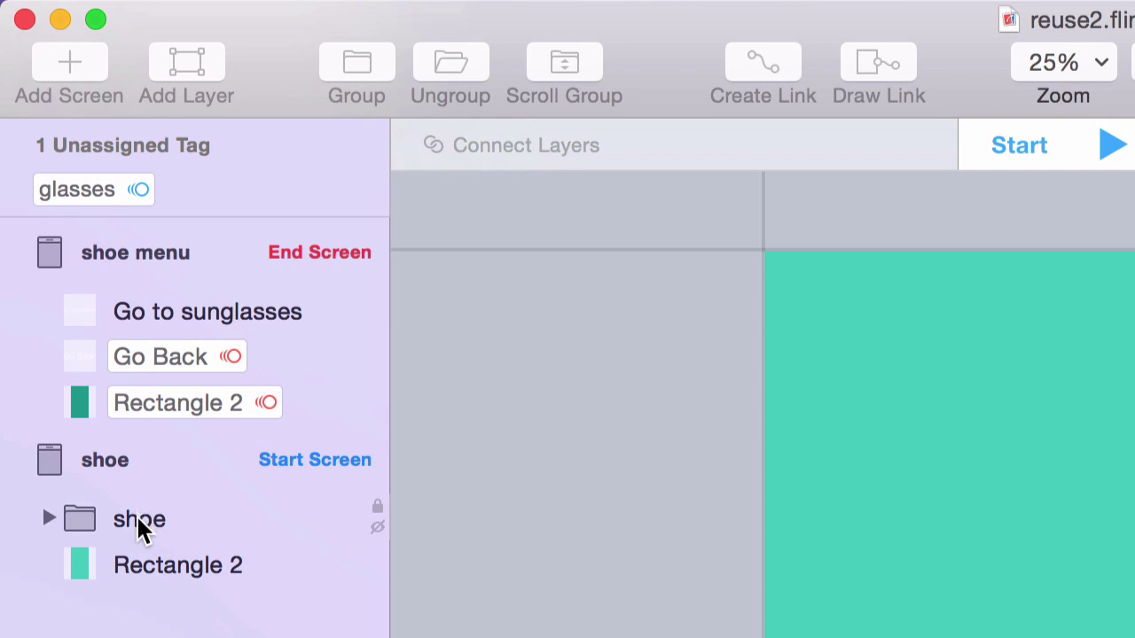
Reassign the glasses tag to the shoe screen's content group
drag(89, 197, 296, 526)
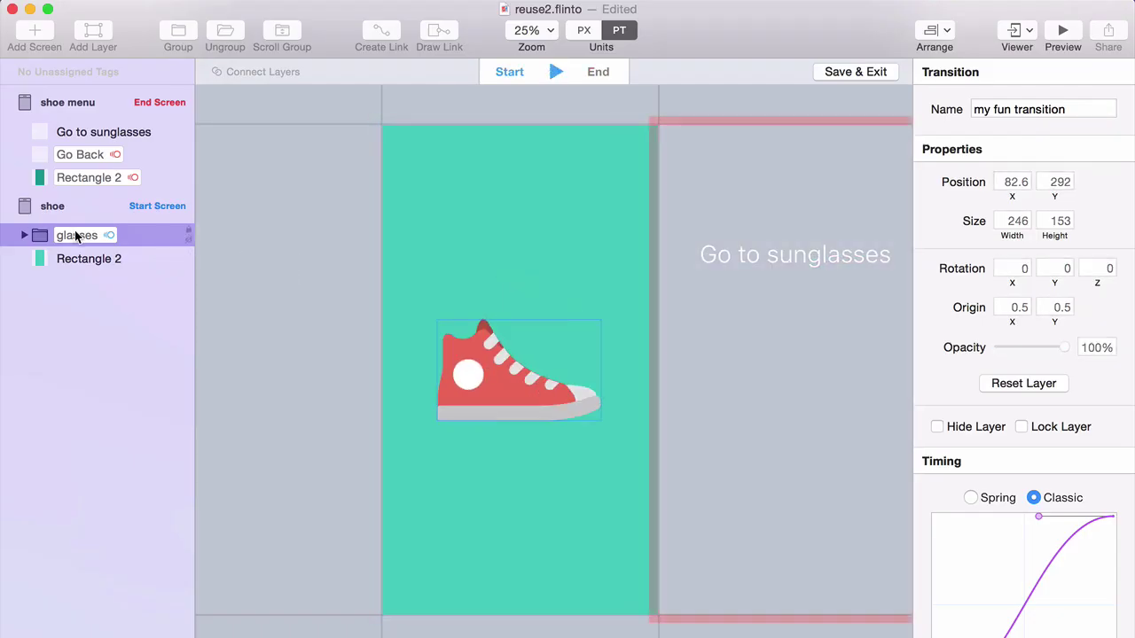
drag(77, 233, 127, 261)
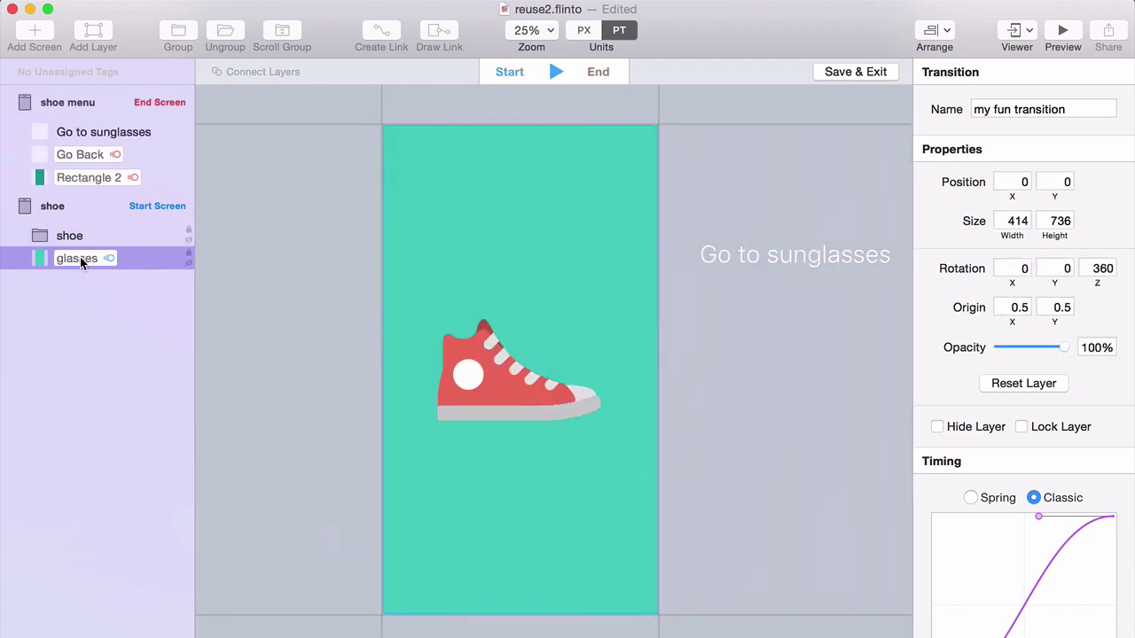
drag(79, 257, 80, 236)
click(78, 242)
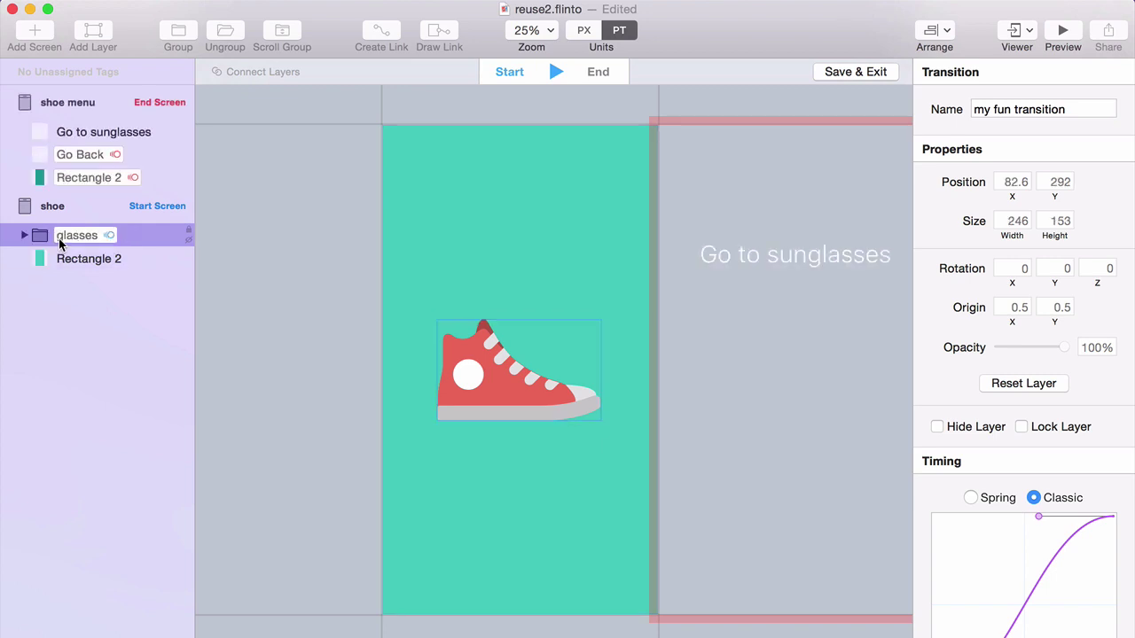
Rename the glasses tag to 'screen content'
double_click(119, 237)
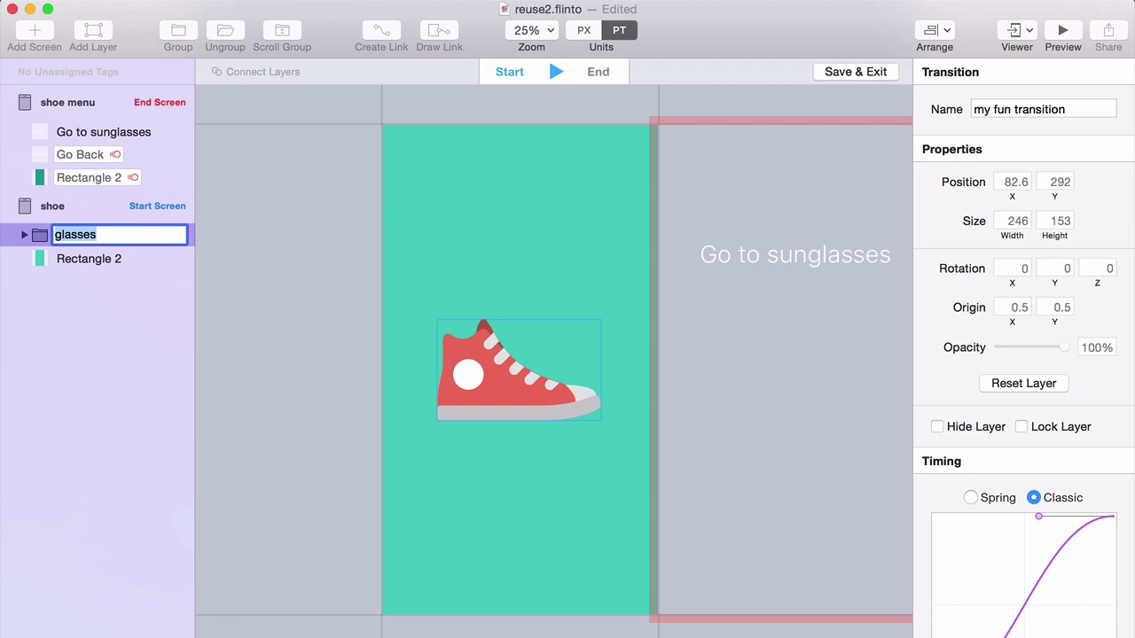
text(screen content)
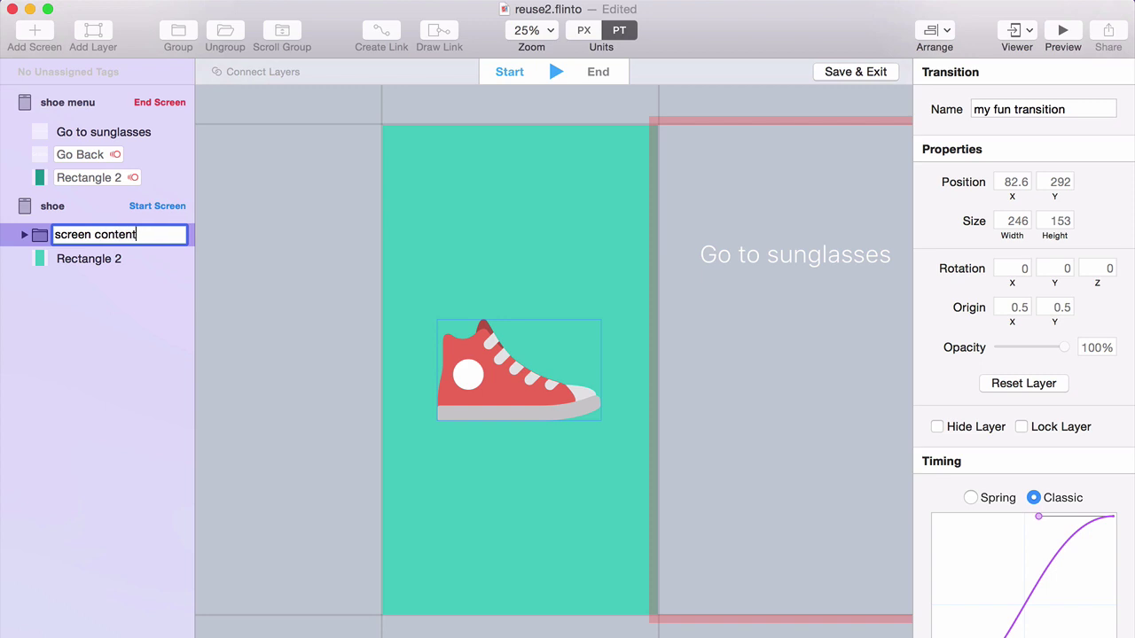
key(Return)
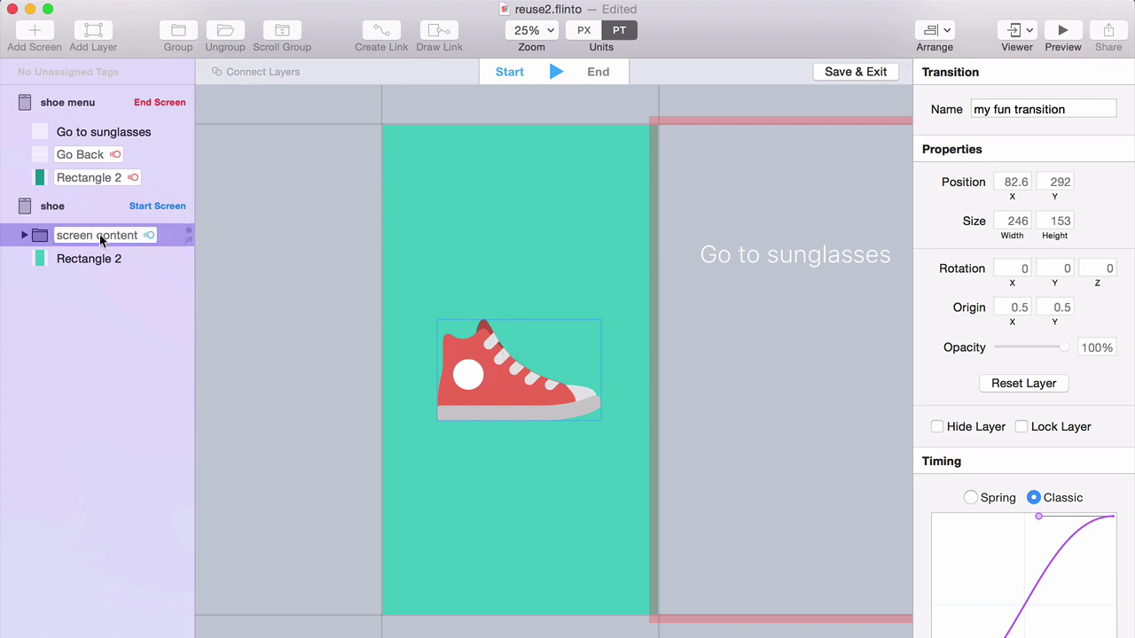
click(285, 348)
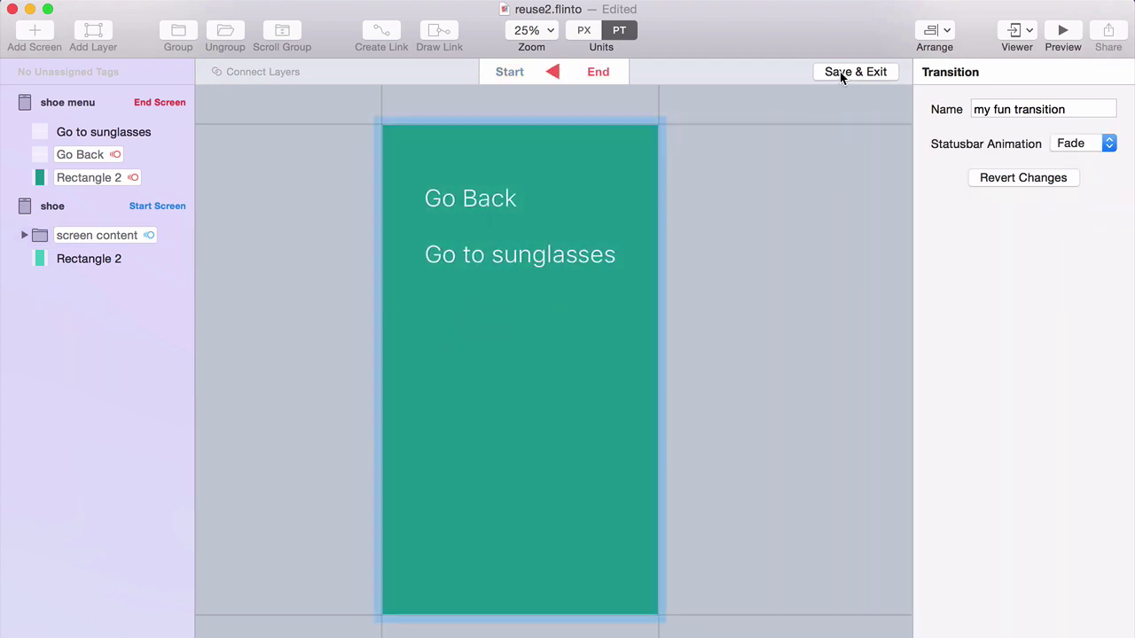
Save the transition and link the shoe menu's Go Back to the previous screen
click(839, 71)
click(799, 110)
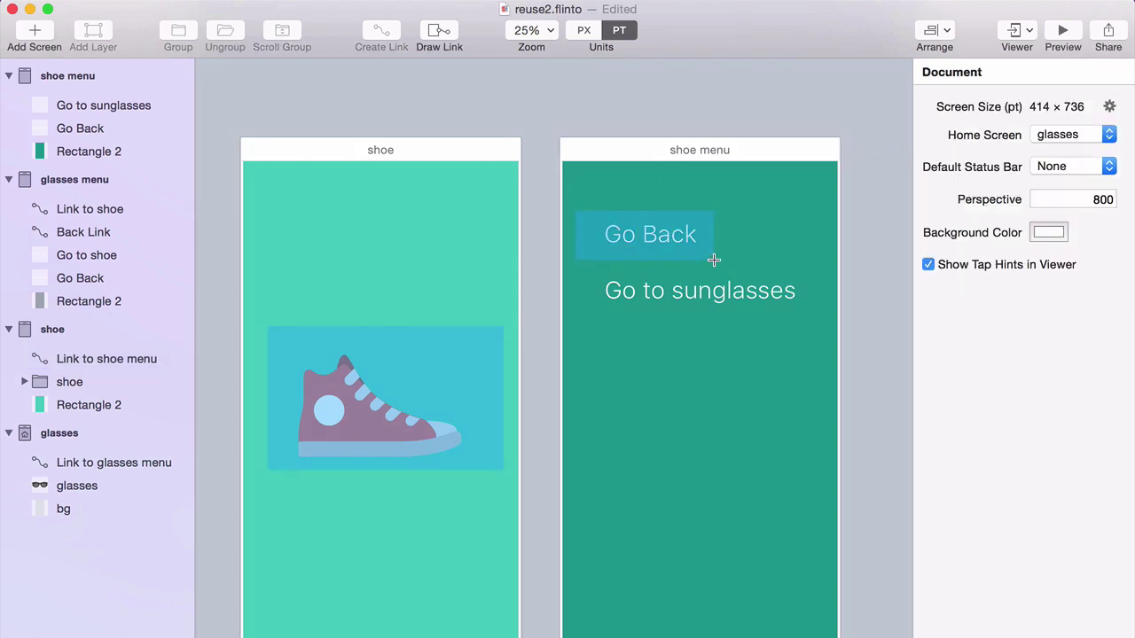
drag(713, 260, 574, 146)
click(606, 307)
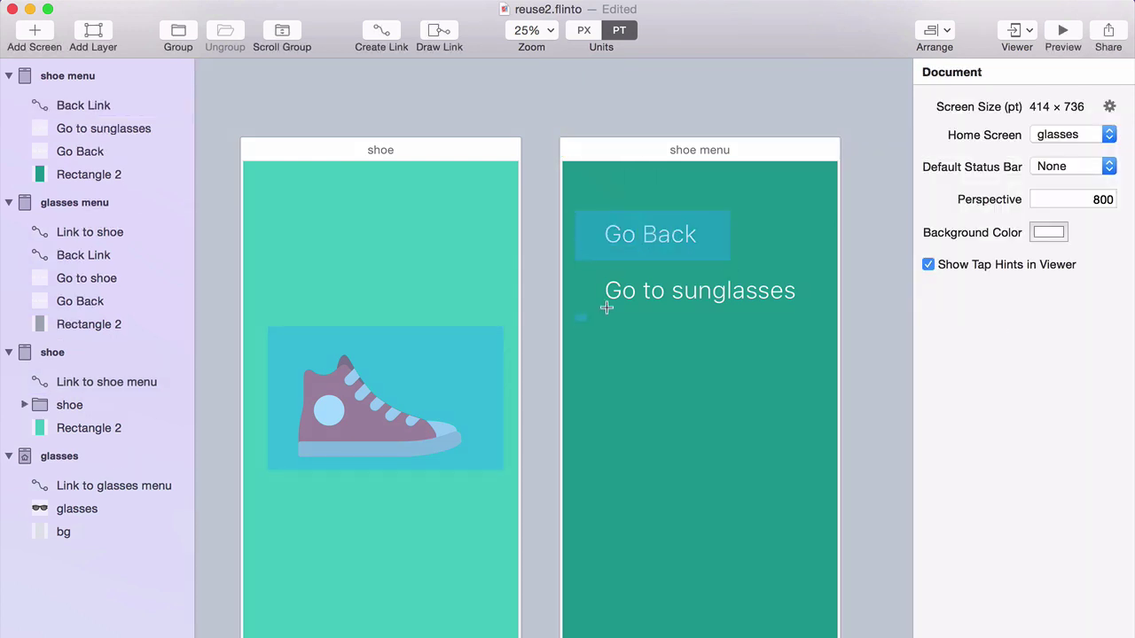
Link Go to sunglasses to the glasses screen and open the prototype preview
drag(790, 263, 431, 219)
click(490, 487)
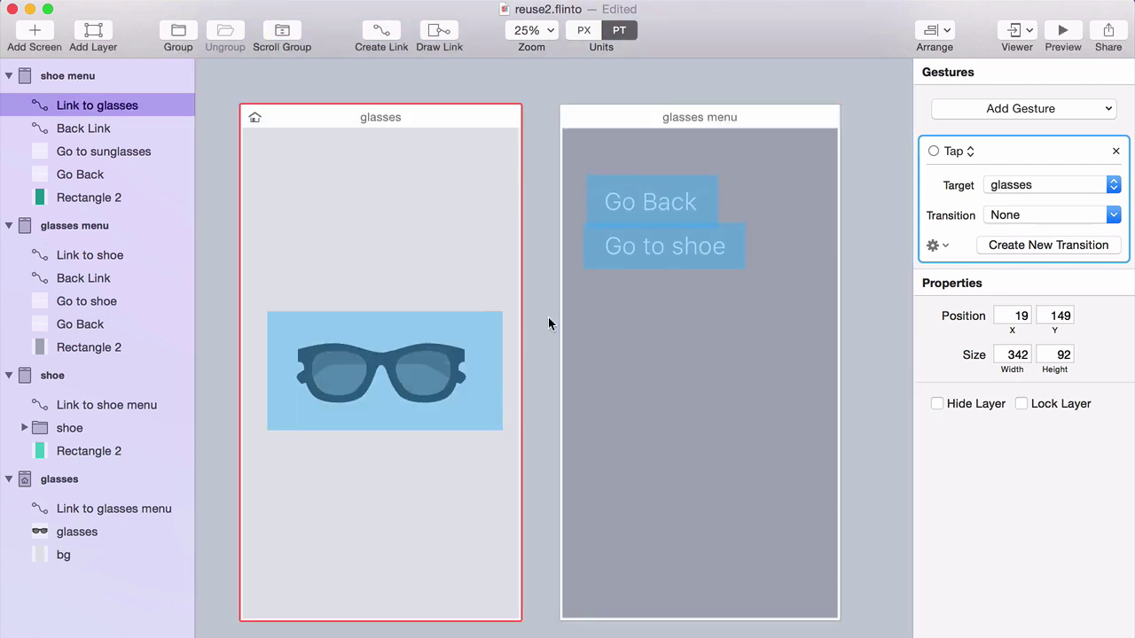
click(548, 323)
click(1063, 35)
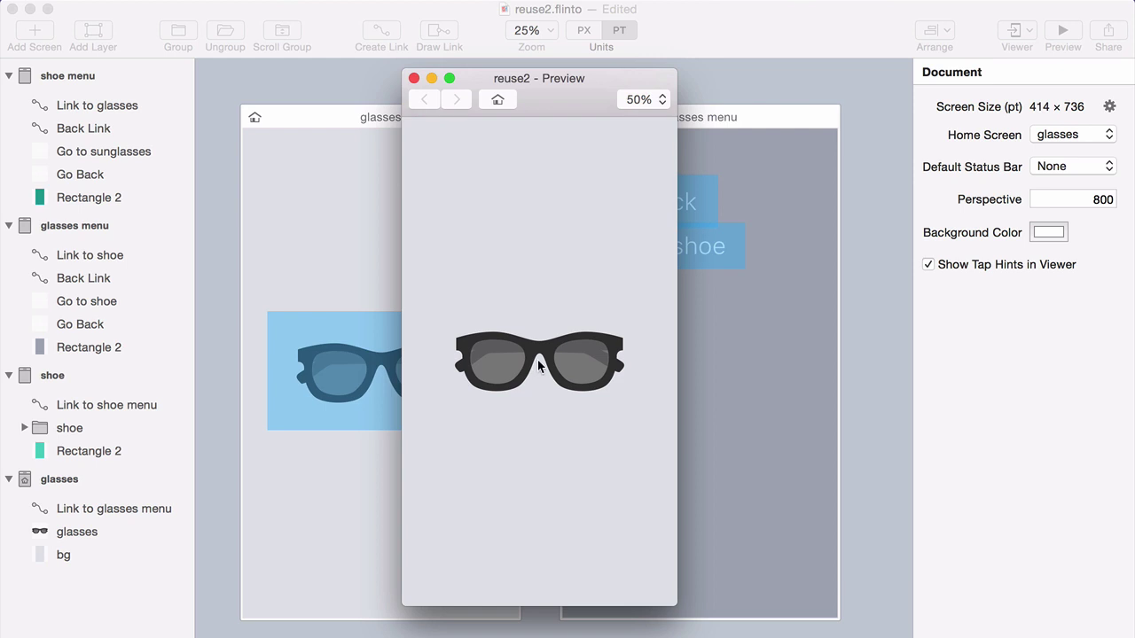
Click through glasses, glasses menu, shoe and shoe menu screens and back in the preview
click(538, 363)
click(492, 184)
click(530, 348)
click(467, 234)
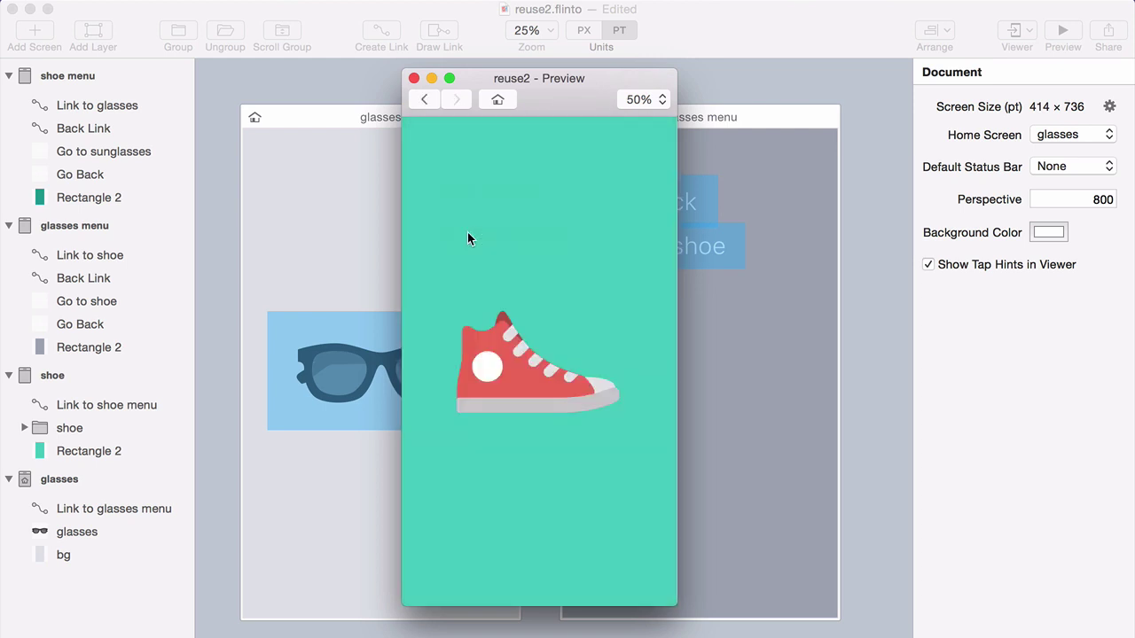
click(492, 377)
click(489, 191)
click(510, 363)
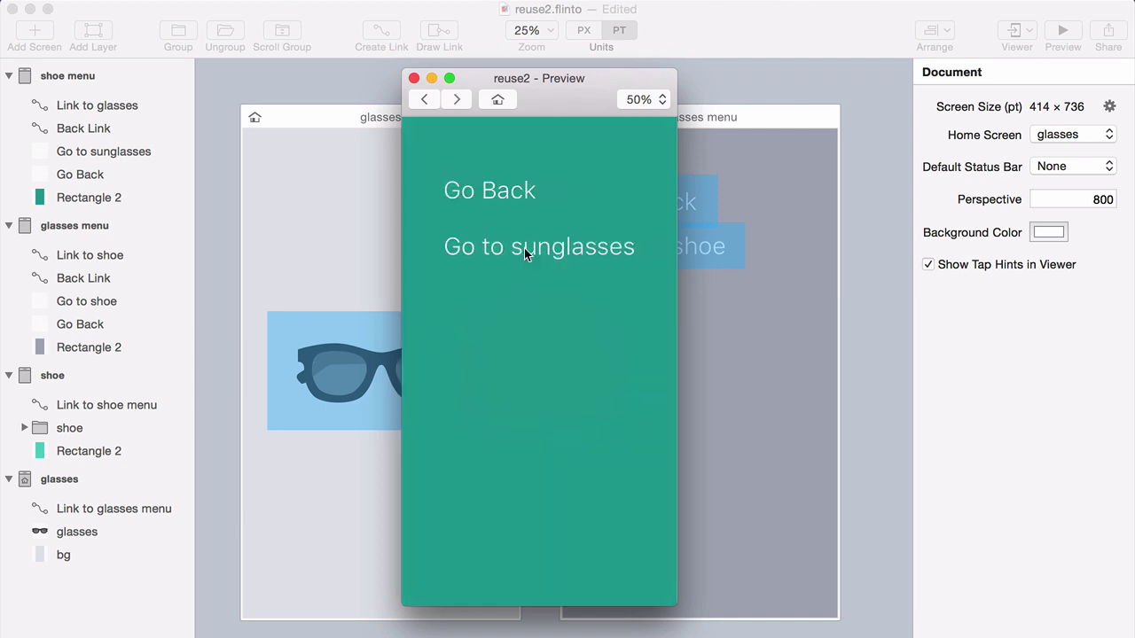
click(511, 190)
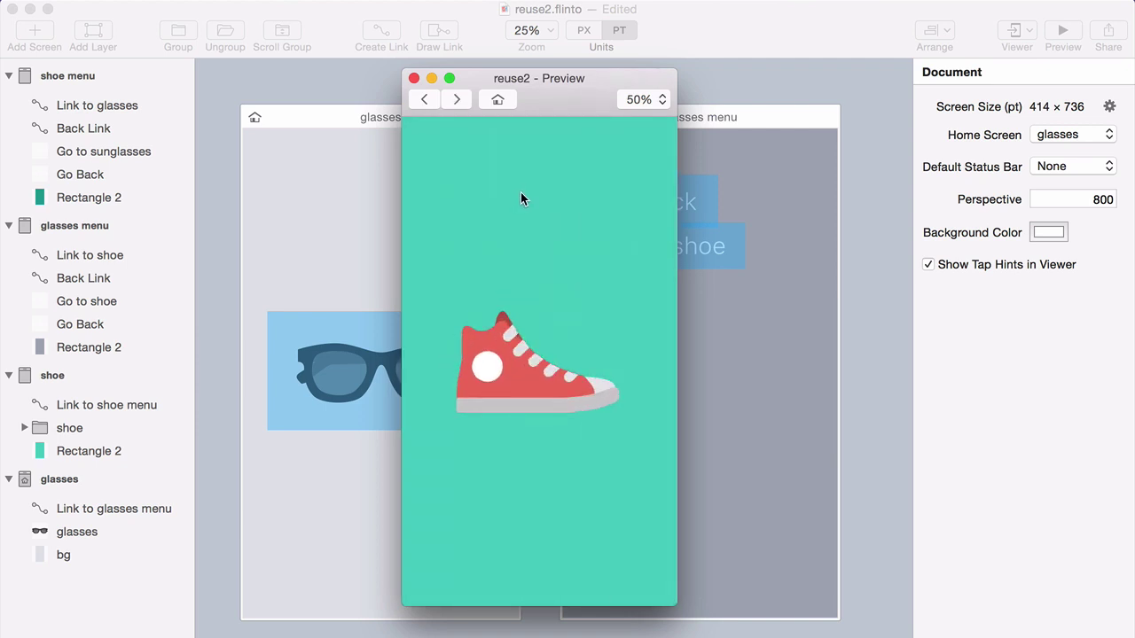
drag(549, 98, 561, 124)
click(309, 82)
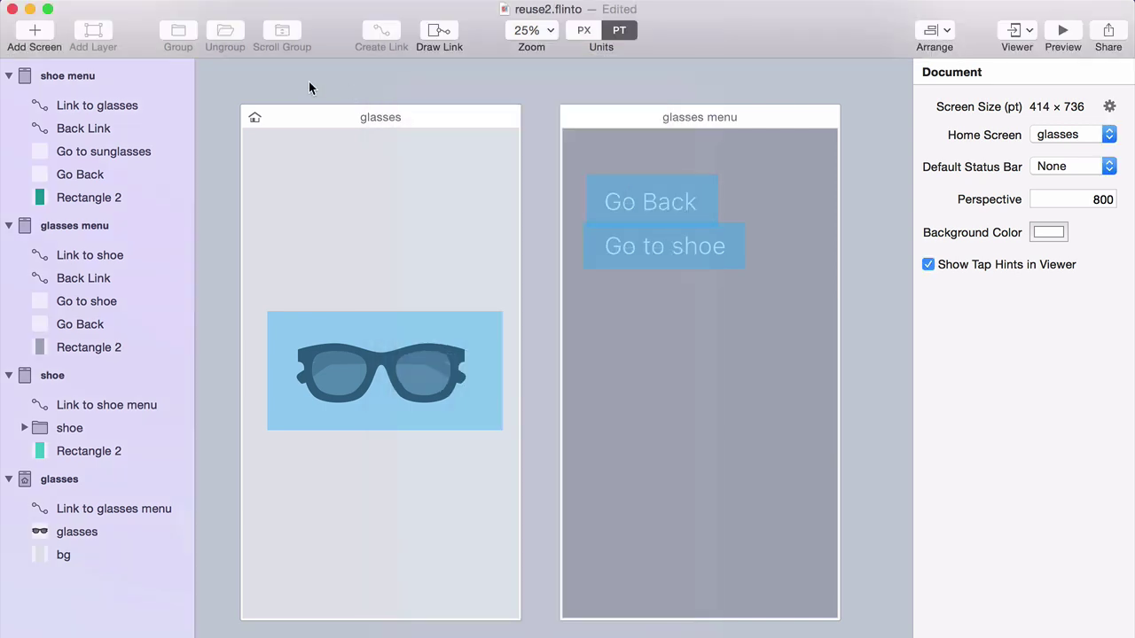
scroll(544, 417, down, 3)
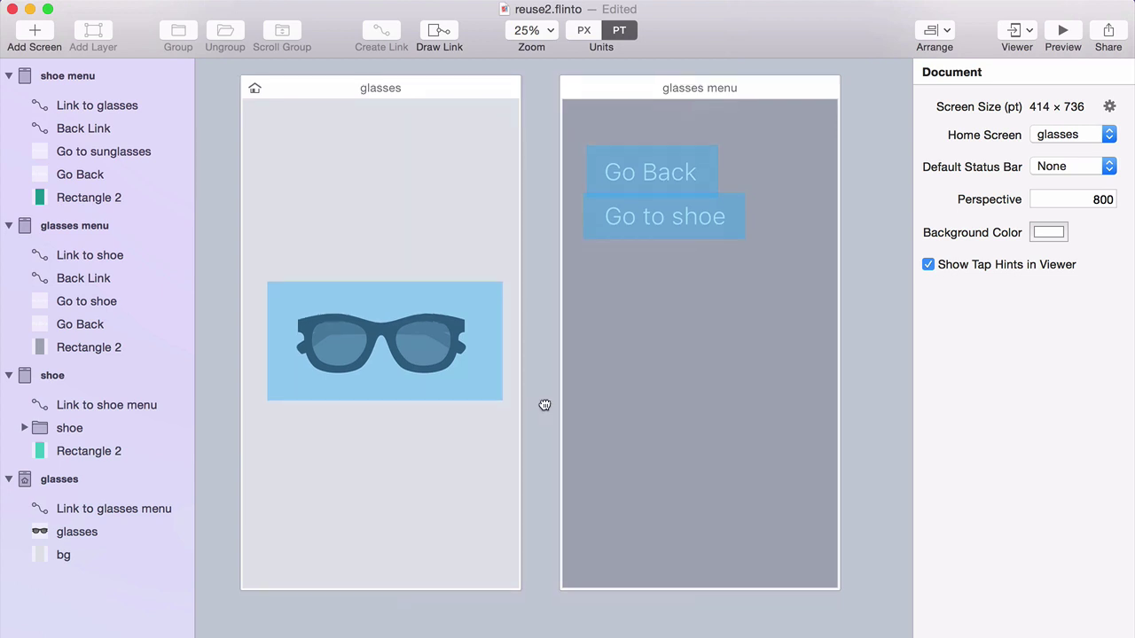
scroll(417, 320, down, 2)
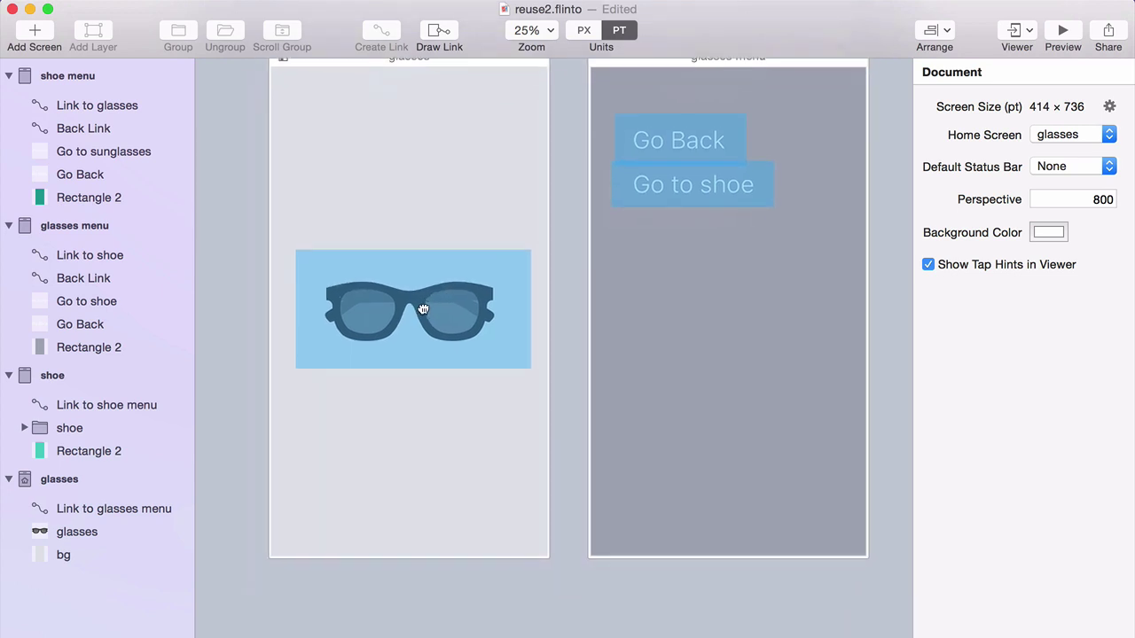
drag(390, 311, 390, 246)
click(383, 327)
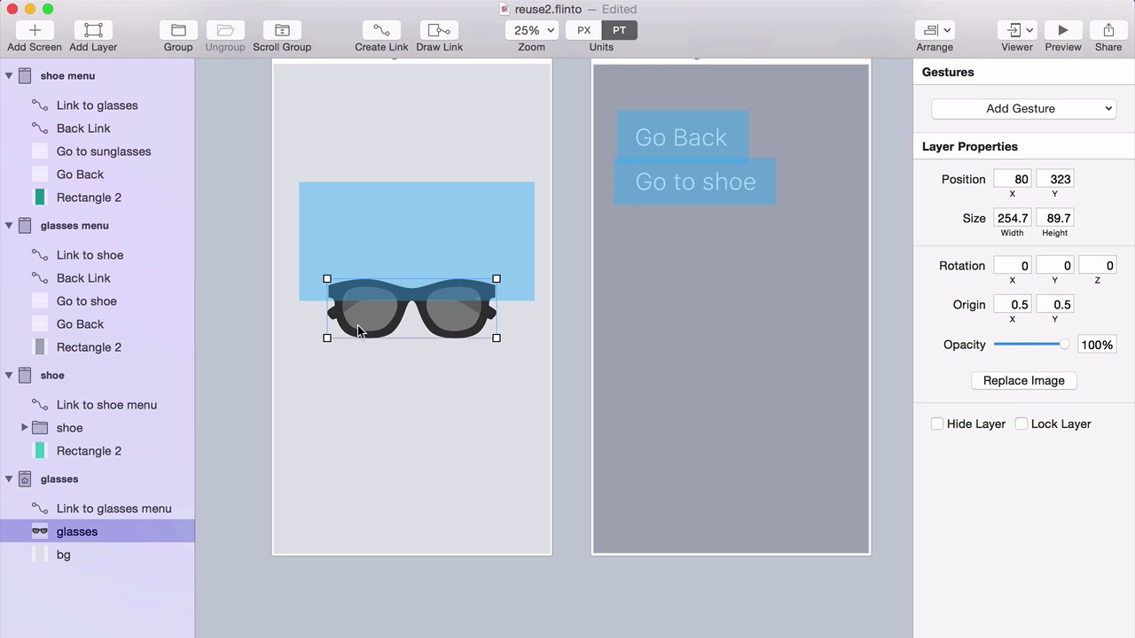
drag(445, 504, 452, 189)
scroll(451, 189, down, 4)
click(405, 403)
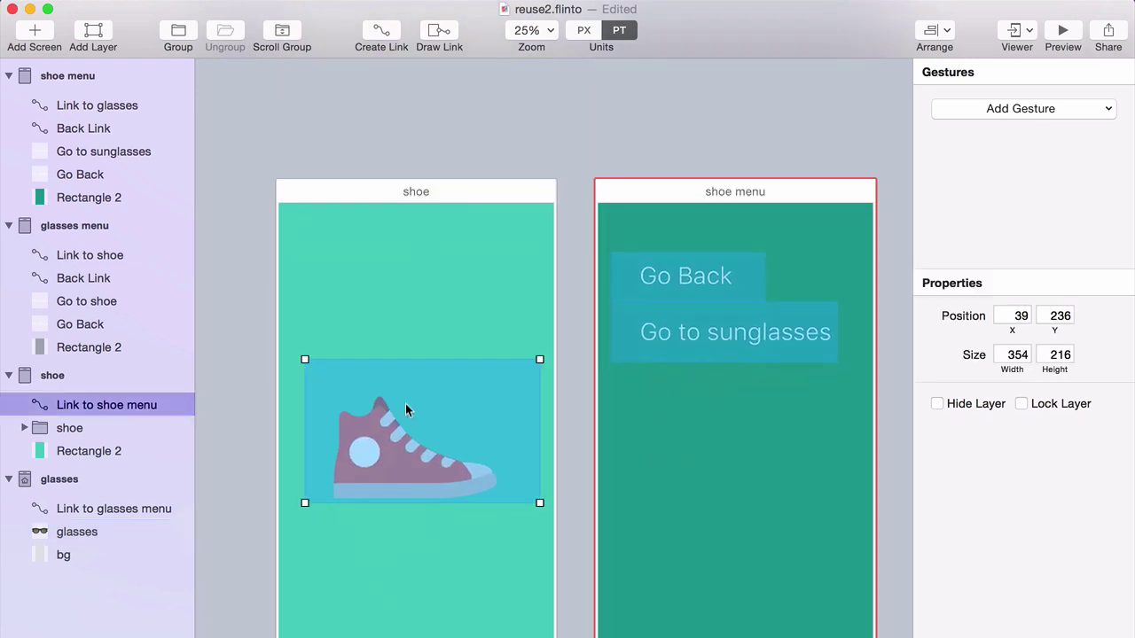
drag(405, 403, 405, 356)
click(385, 488)
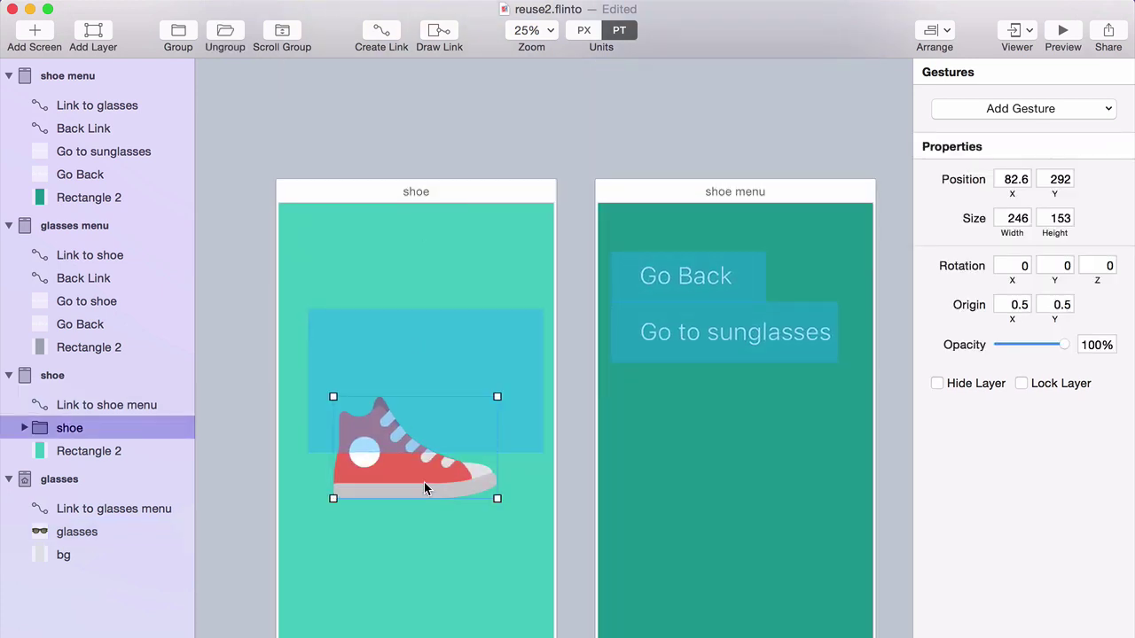
key(super+z)
scroll(405, 577, up, 8)
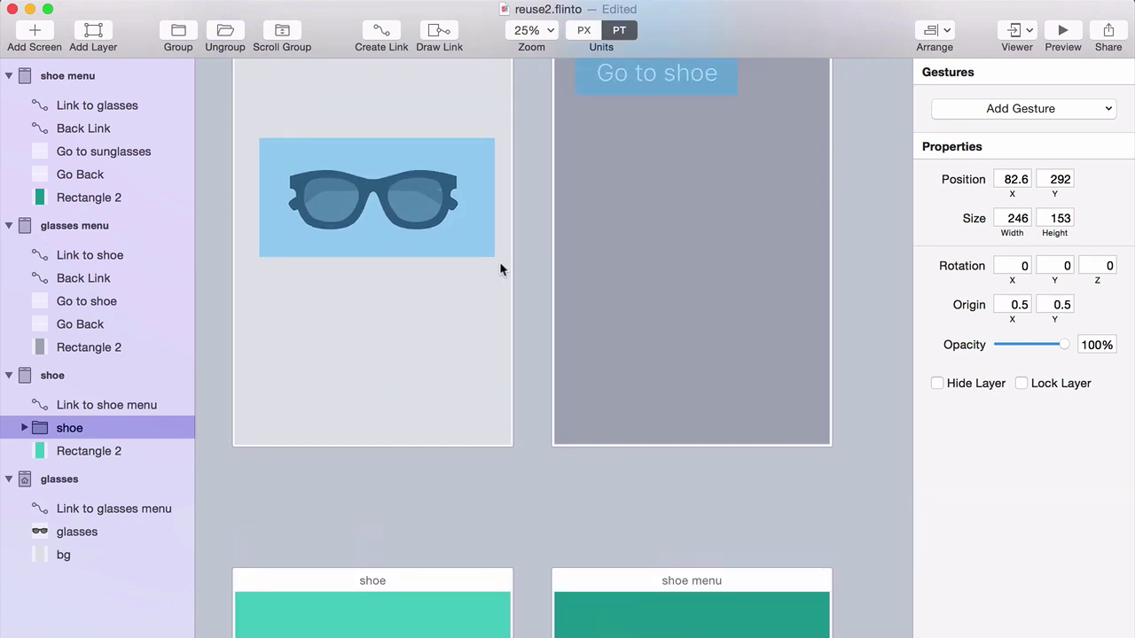
click(535, 240)
drag(534, 241, 529, 390)
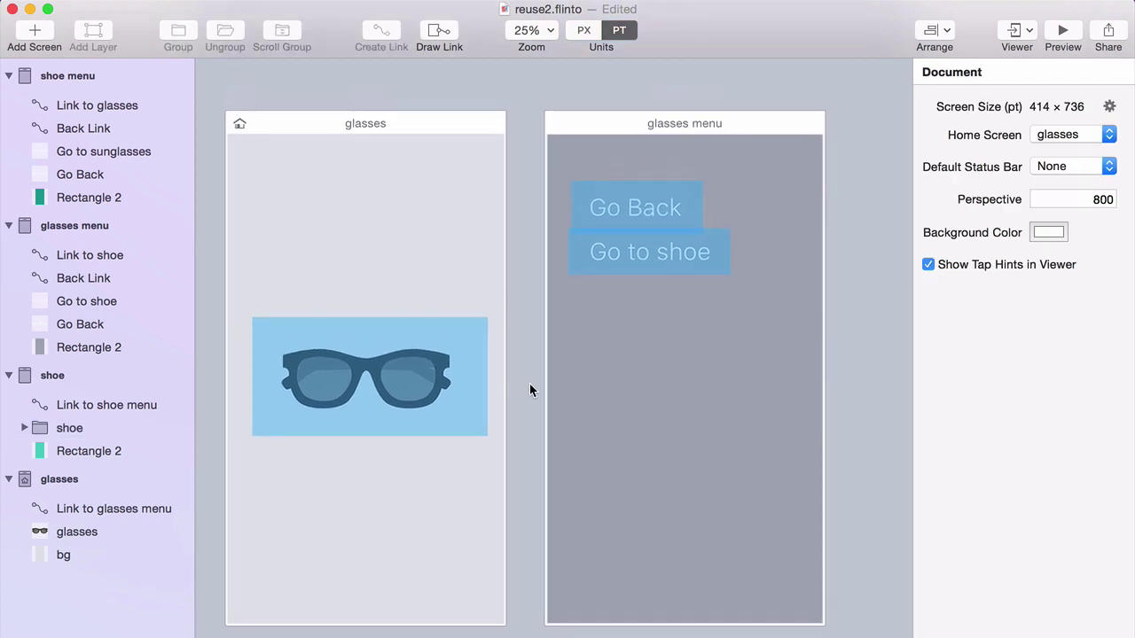
drag(531, 386, 540, 379)
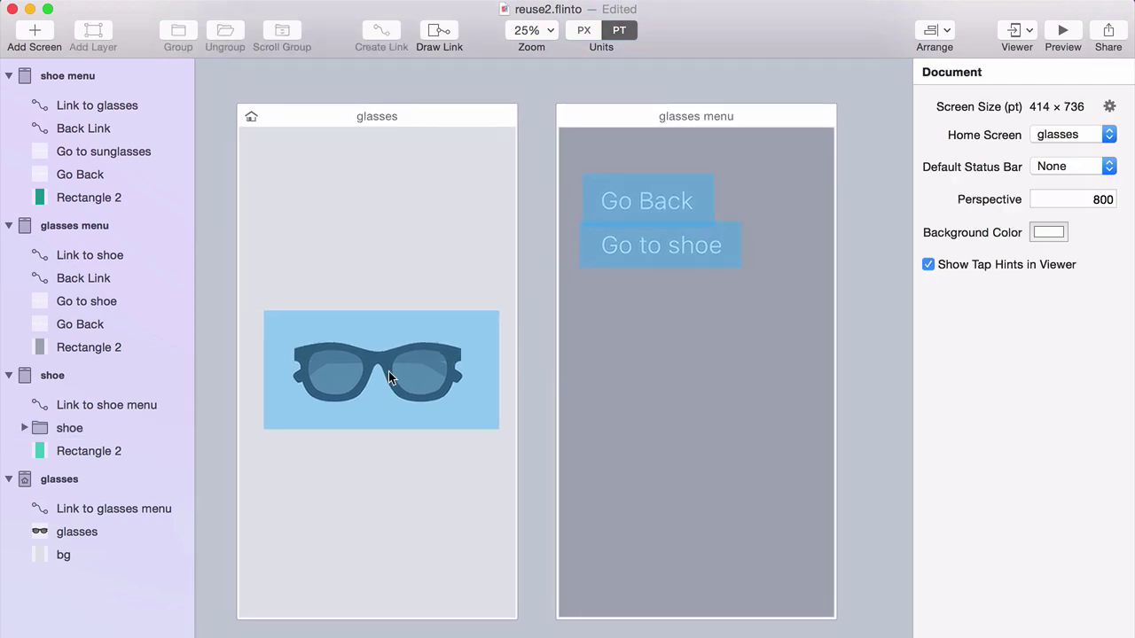